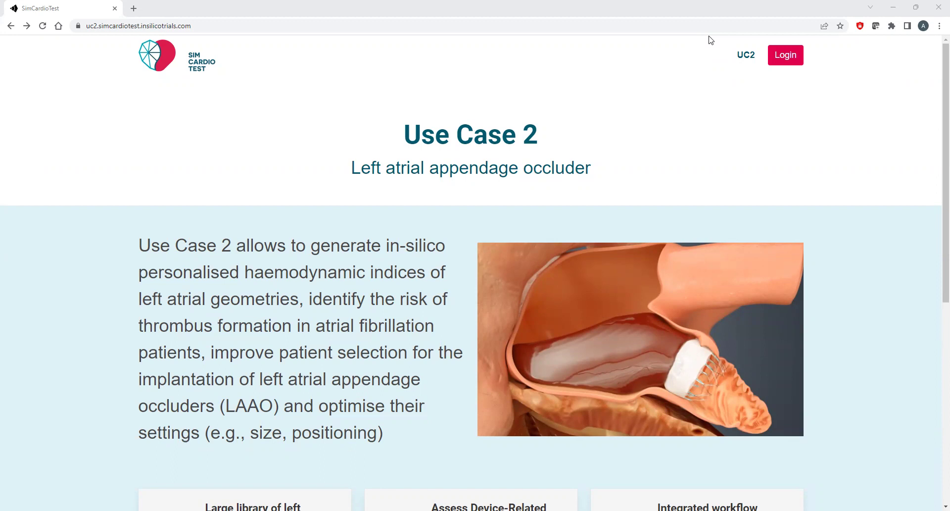
scroll(87, 384, down, 1)
scroll(88, 386, down, 4)
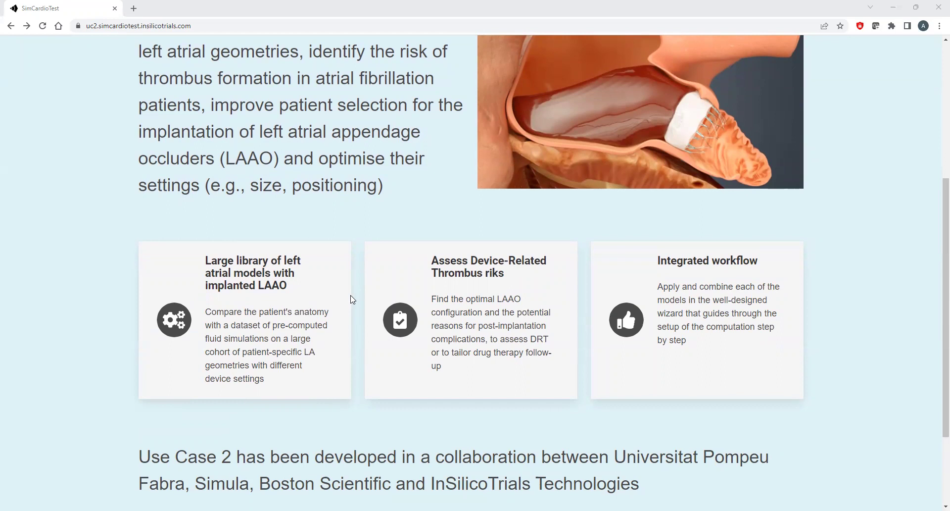
scroll(103, 379, down, 2)
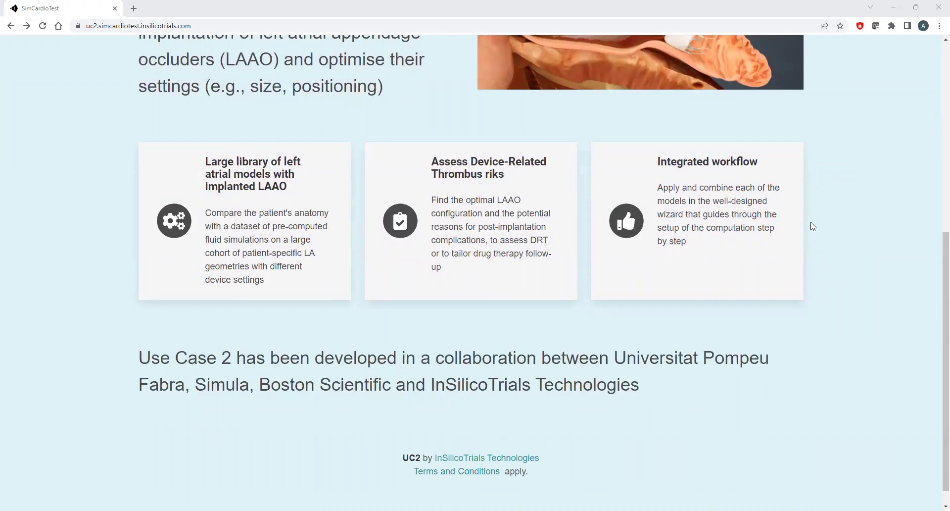
scroll(834, 202, up, 1)
scroll(834, 202, up, 7)
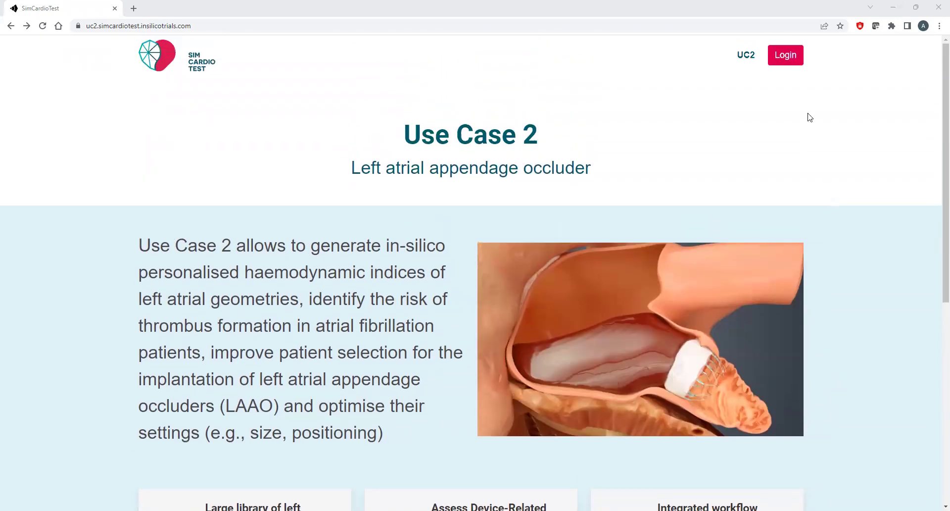
click(789, 59)
click(447, 292)
text(••)
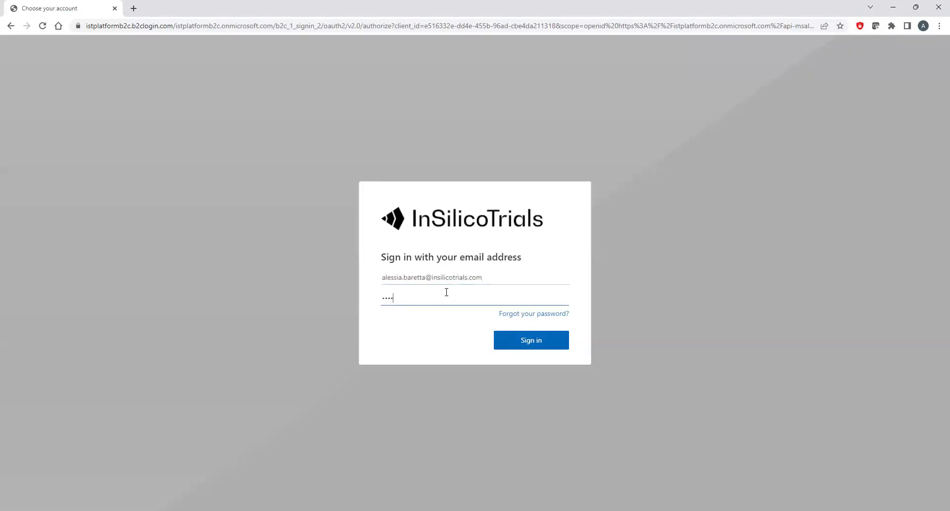
key(Return)
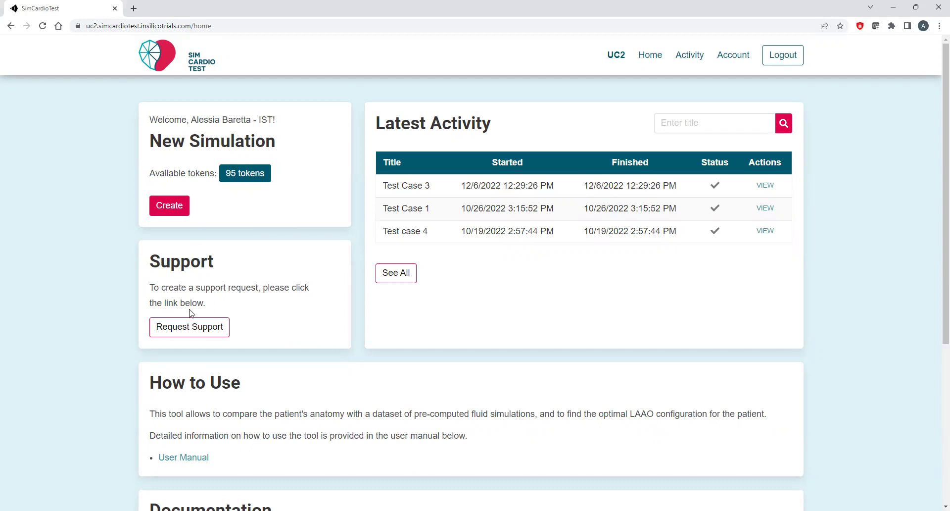
scroll(153, 401, down, 2)
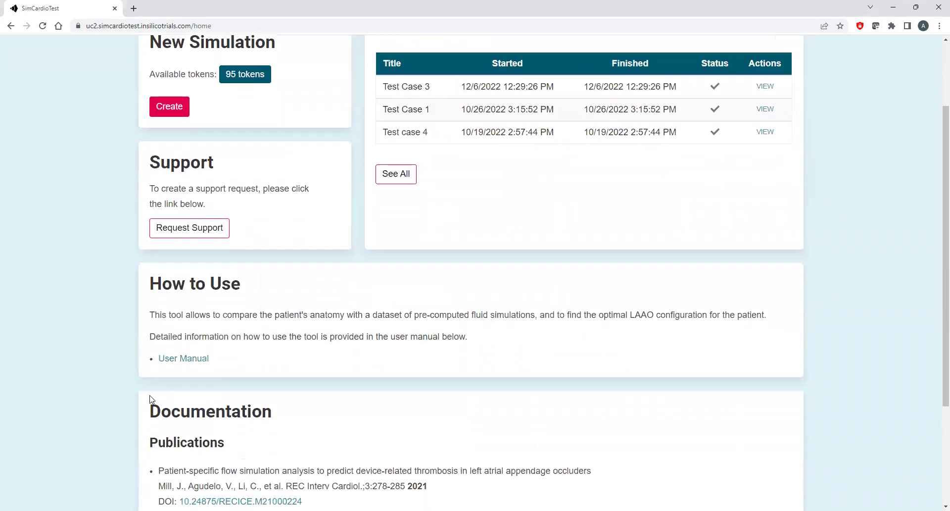
scroll(149, 402, down, 2)
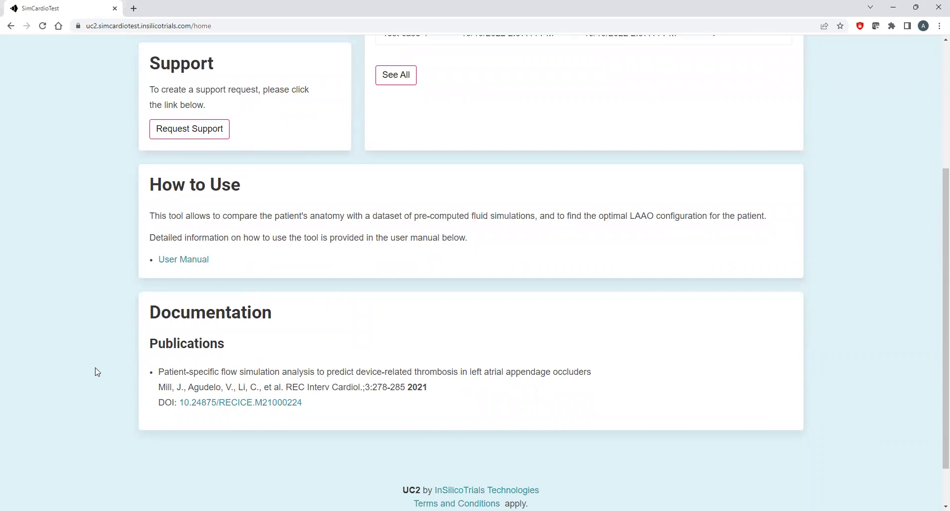
scroll(90, 370, up, 3)
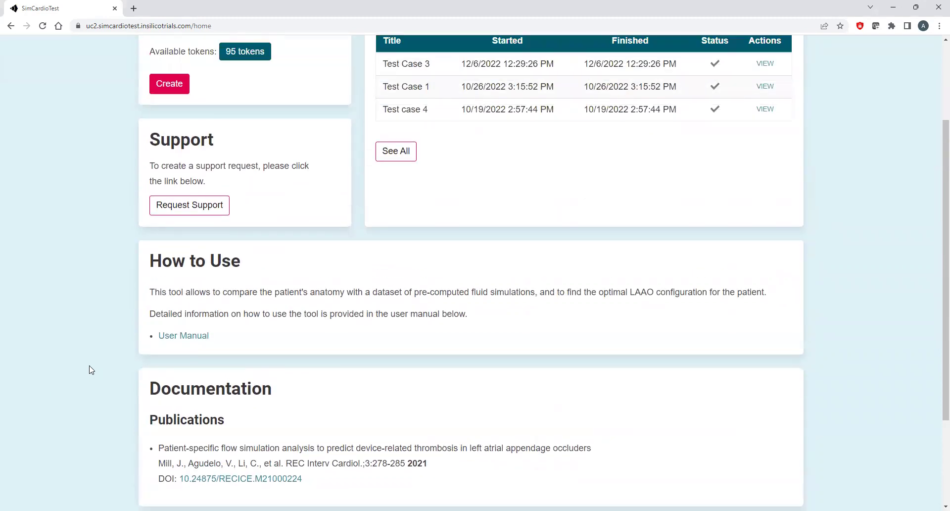
scroll(297, 206, up, 1)
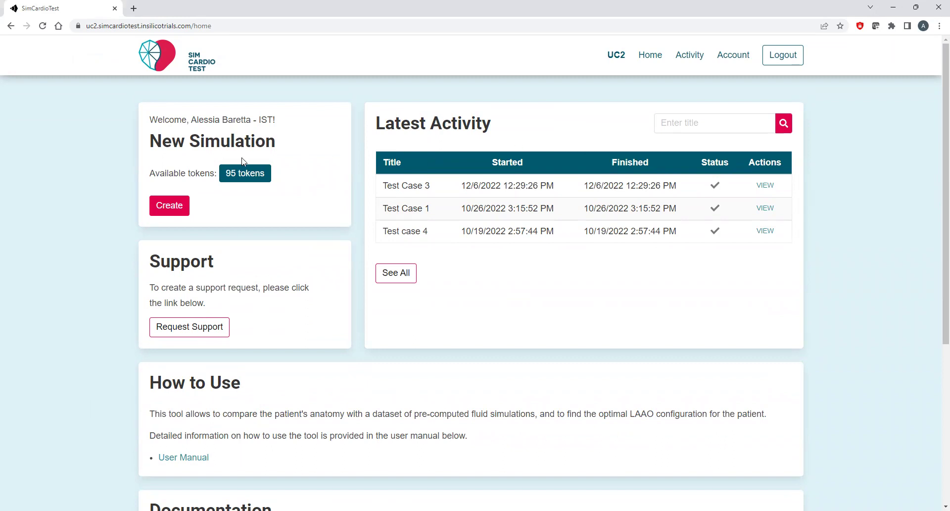
Create a new simulation titled 'Test Case'
click(166, 208)
click(174, 267)
text(Test Case)
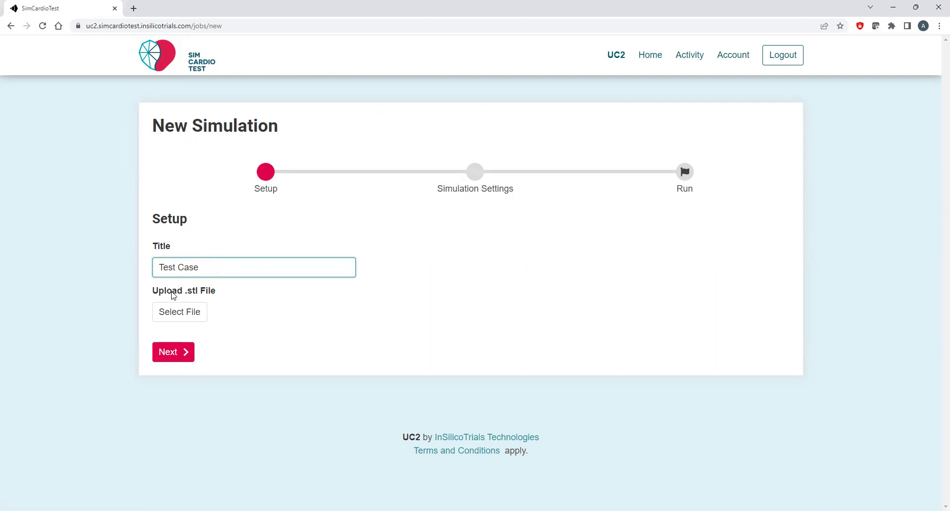
Upload Case3.stl and rotate the red left atrium model in the 3D viewer
click(177, 313)
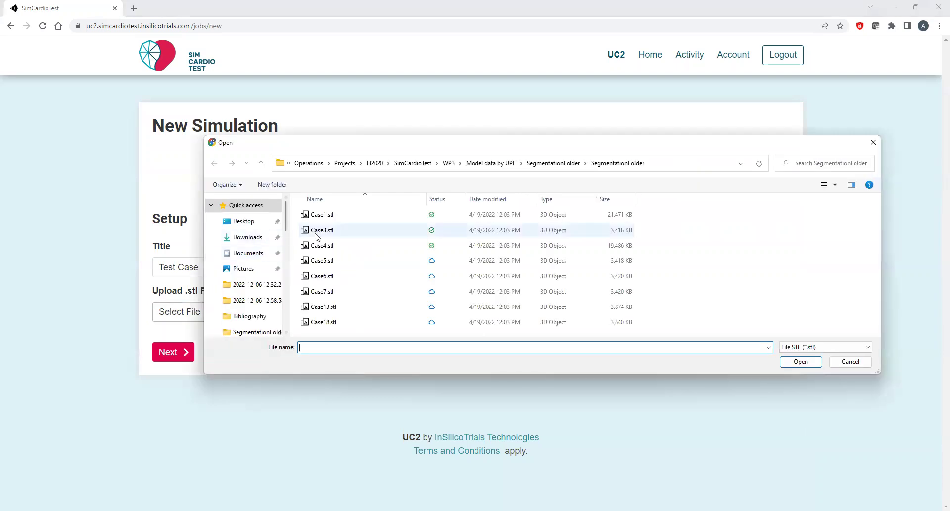
click(316, 234)
key(Return)
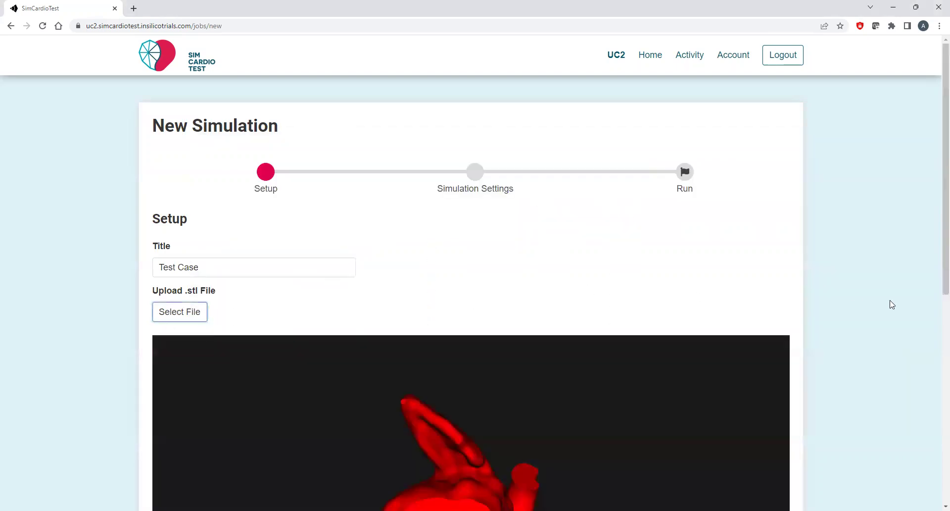
scroll(829, 329, down, 5)
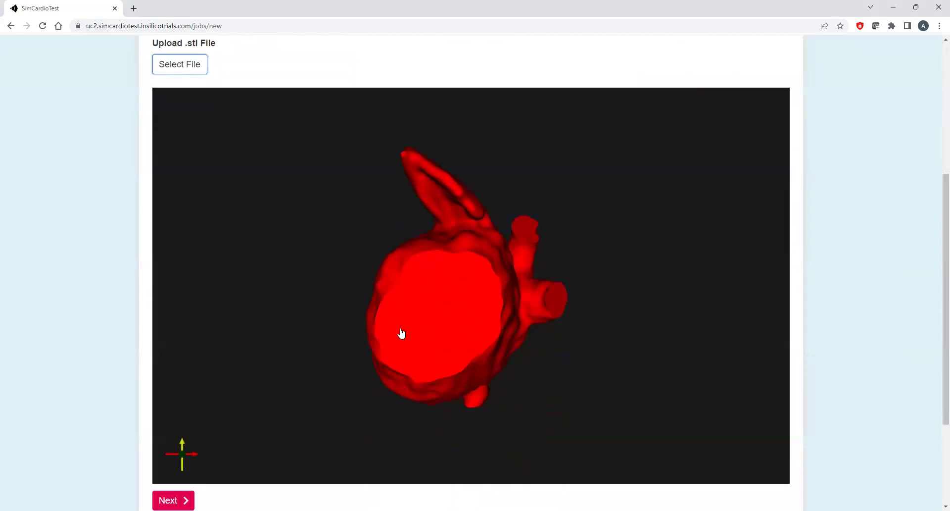
mouse_move(419, 318)
mouse_down()
mouse_move(609, 261)
mouse_move(439, 215)
mouse_move(625, 299)
mouse_move(445, 219)
mouse_move(624, 265)
mouse_move(528, 206)
mouse_move(611, 318)
mouse_move(569, 137)
mouse_move(566, 239)
mouse_move(528, 253)
mouse_up()
scroll(98, 379, down, 1)
Review the patient's 90 kg weight, 1.83 m height and CHA₂DS₂-VASc score
click(170, 451)
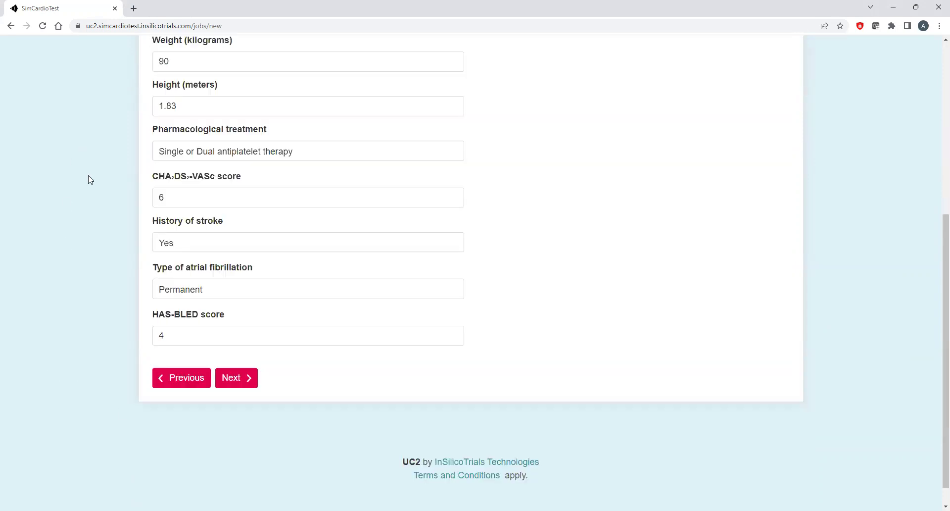
scroll(94, 177, up, 4)
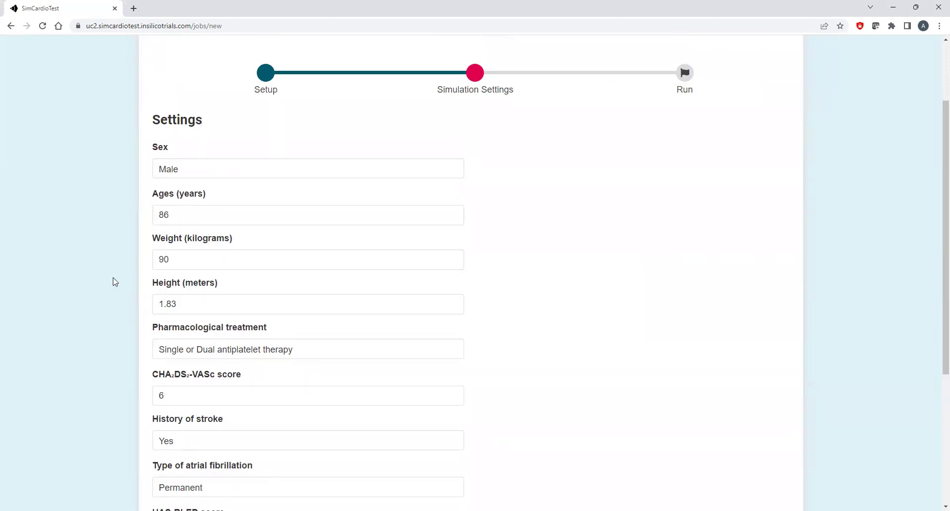
scroll(114, 279, down, 3)
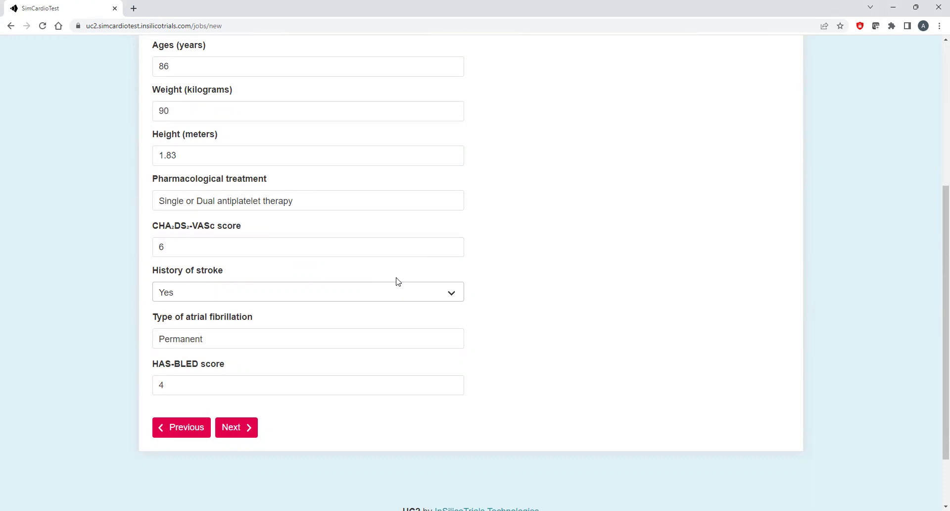
scroll(397, 172, up, 2)
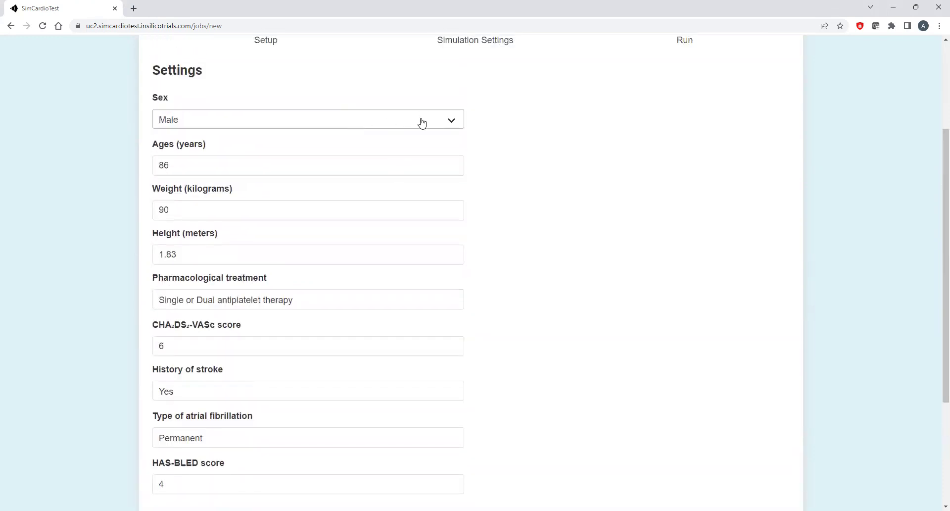
click(204, 207)
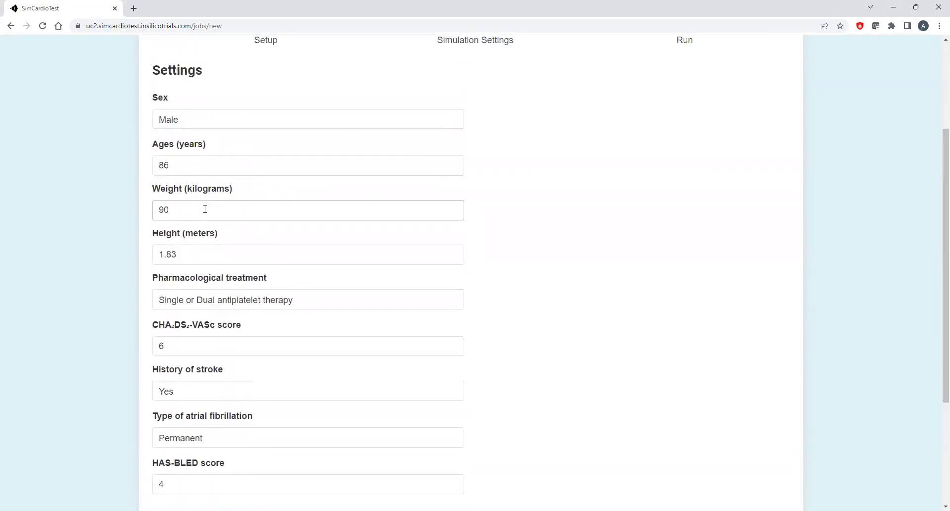
click(198, 258)
click(199, 338)
Keep male sex, single or dual antiplatelet therapy, and permanent atrial fibrillation
click(242, 122)
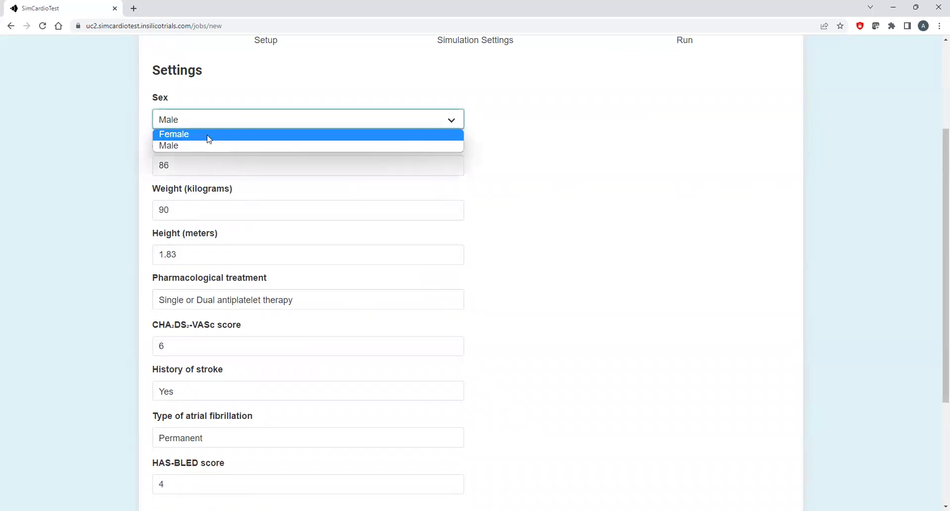
click(299, 301)
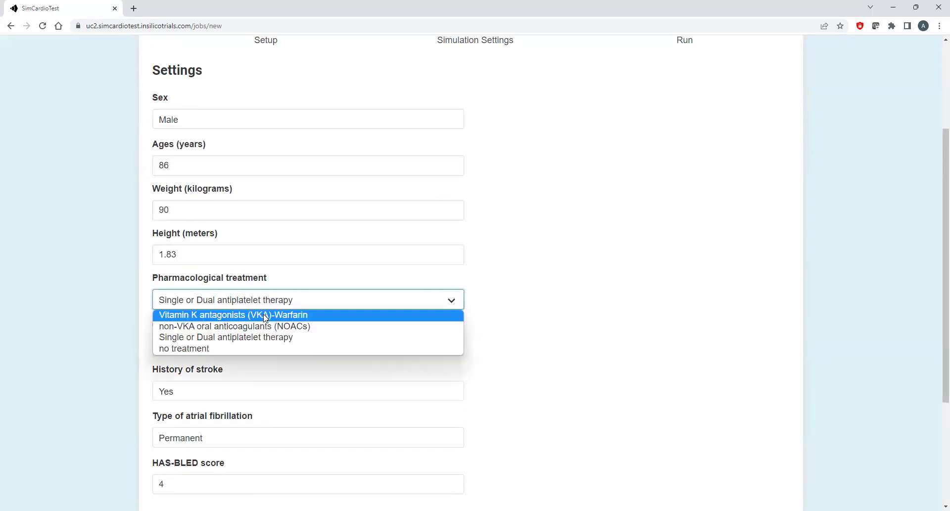
click(258, 341)
scroll(263, 342, down, 2)
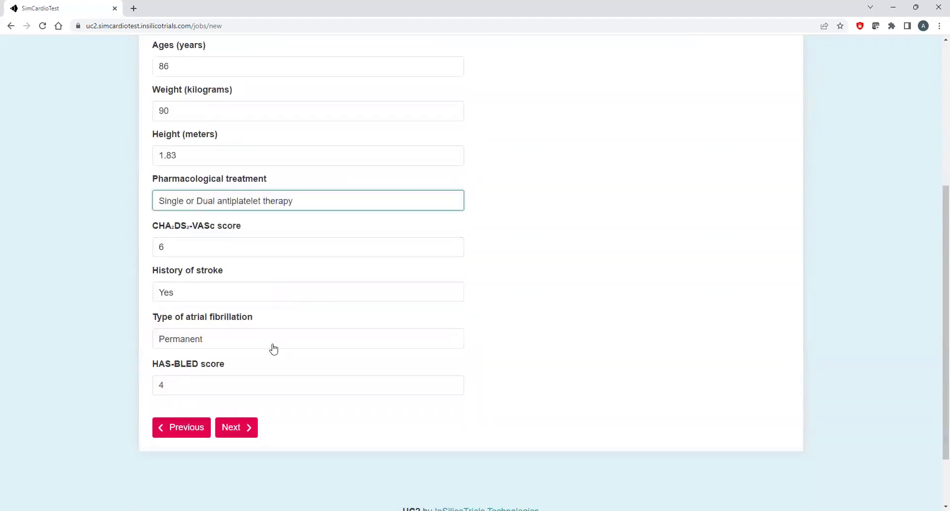
click(272, 341)
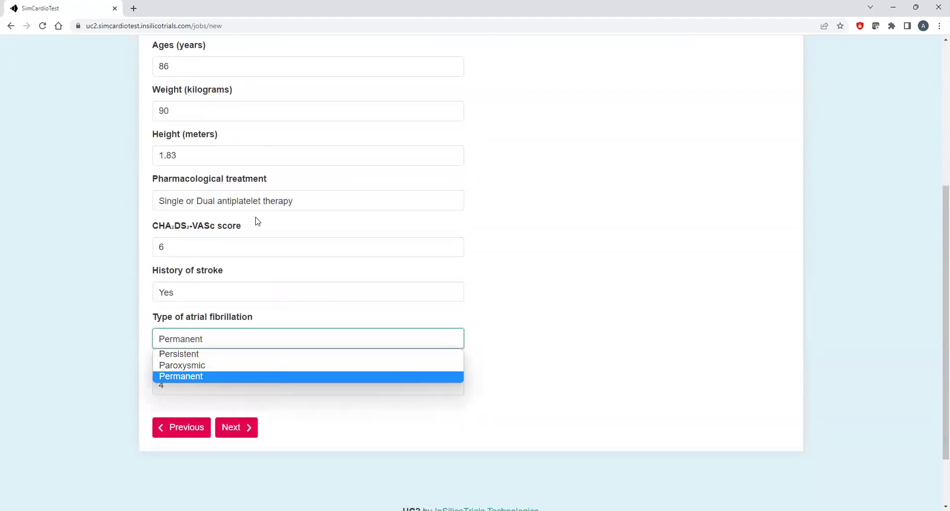
click(288, 375)
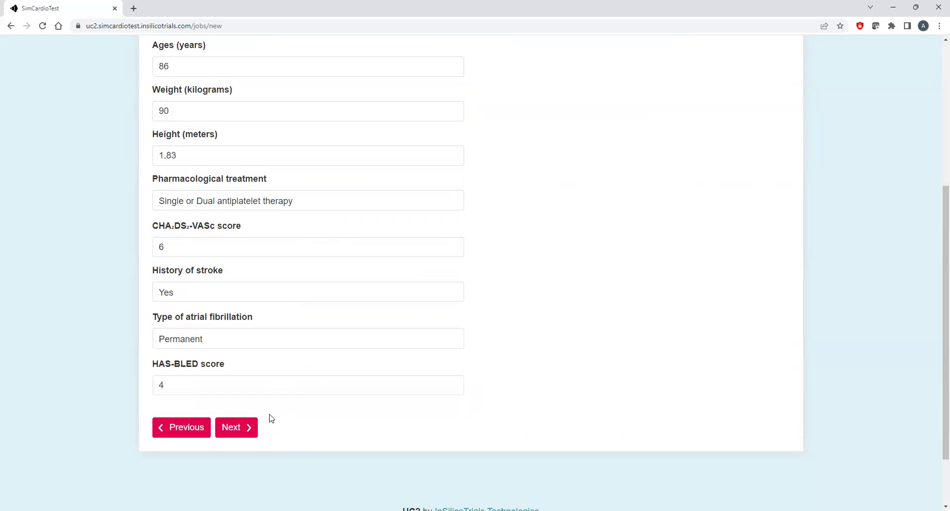
Run the Test Case simulation from the Summary, leaving 94 tokens
click(239, 428)
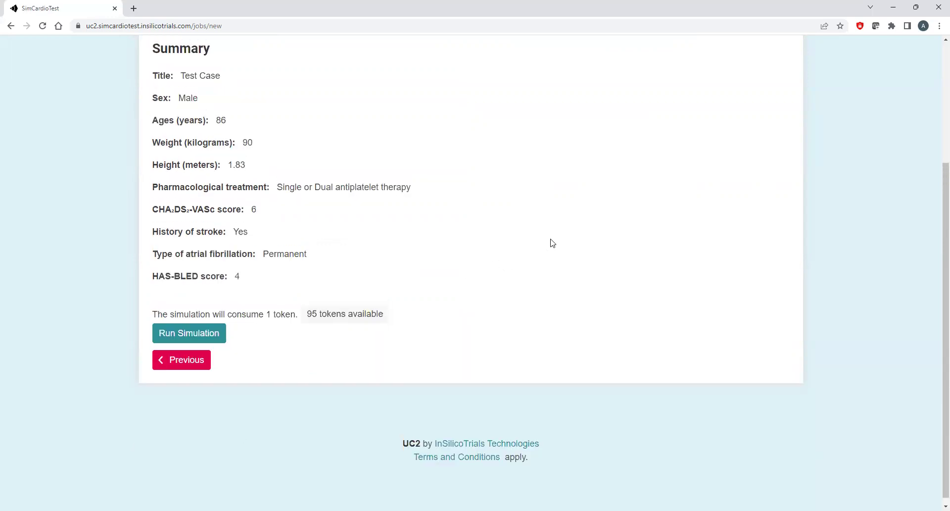
scroll(552, 245, up, 2)
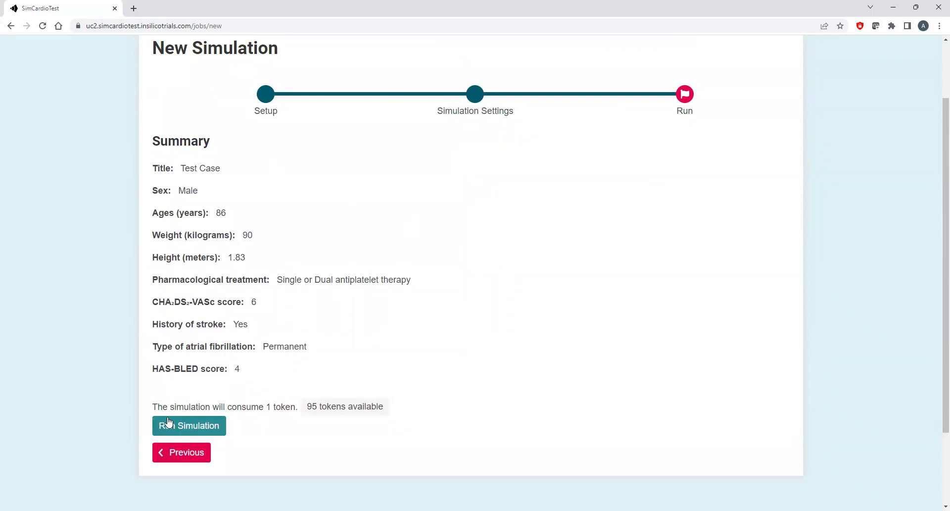
click(201, 427)
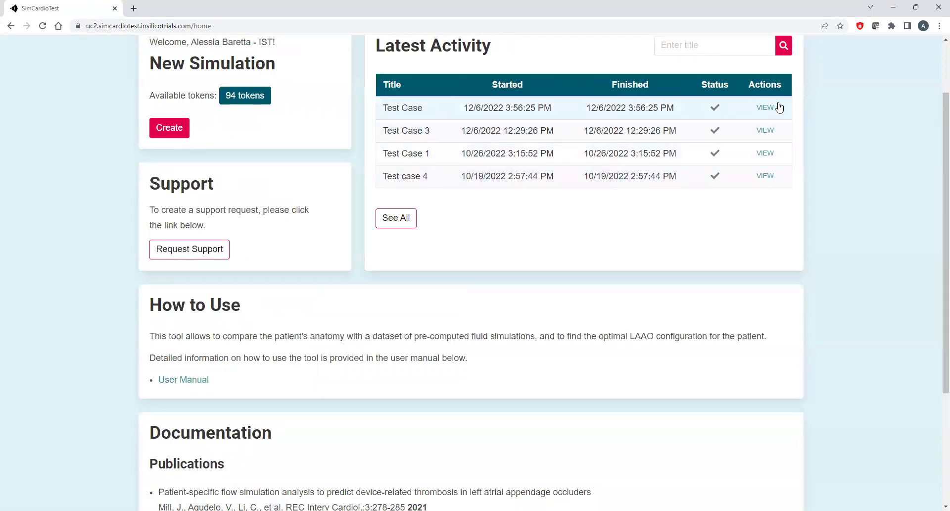
Open the Test Case results, rotate the heart, and play velocity streamlines to 870 ms
click(765, 109)
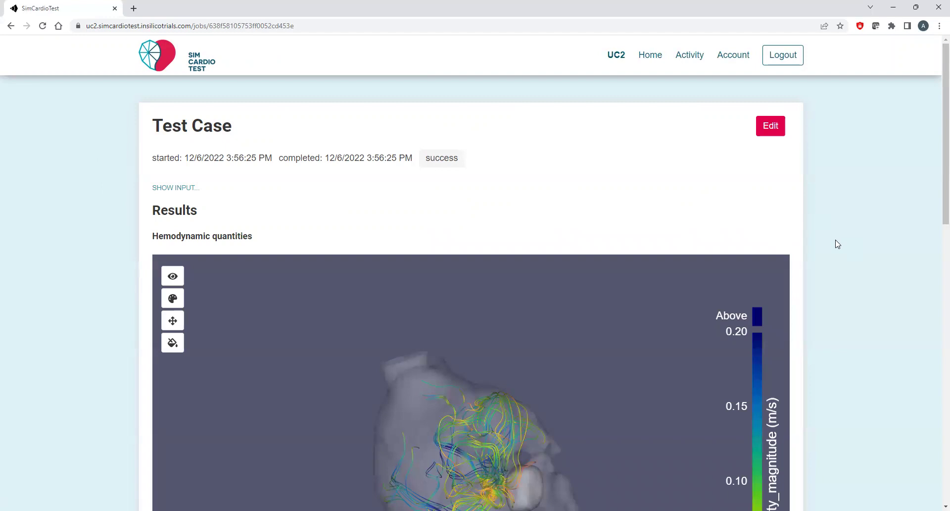
scroll(836, 243, down, 3)
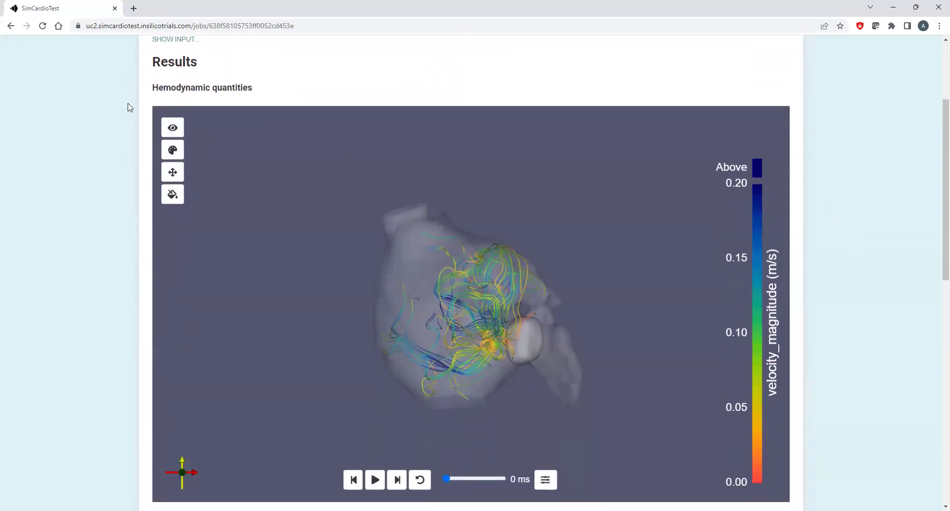
mouse_move(405, 297)
mouse_down()
mouse_move(486, 271)
mouse_move(373, 294)
mouse_move(407, 214)
mouse_move(419, 340)
mouse_move(511, 302)
mouse_move(473, 352)
mouse_move(424, 380)
mouse_up()
drag(426, 291, 518, 295)
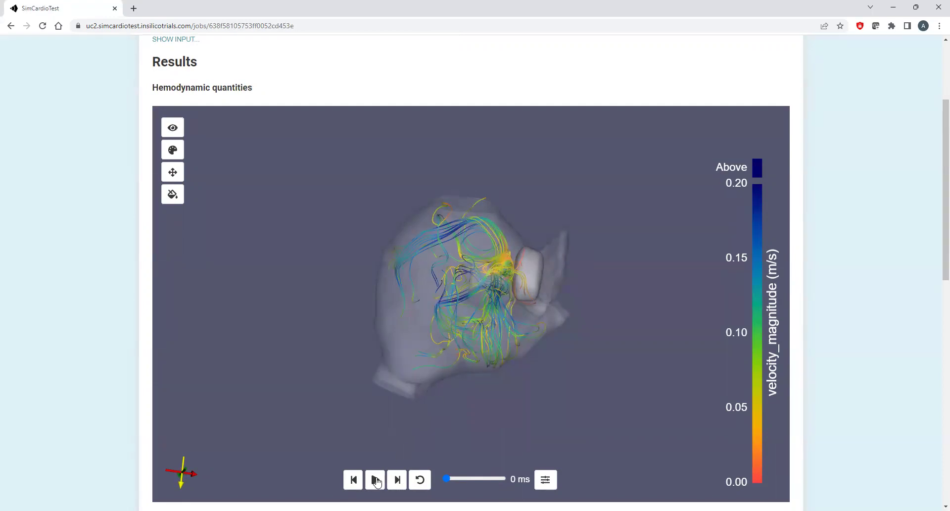
click(375, 479)
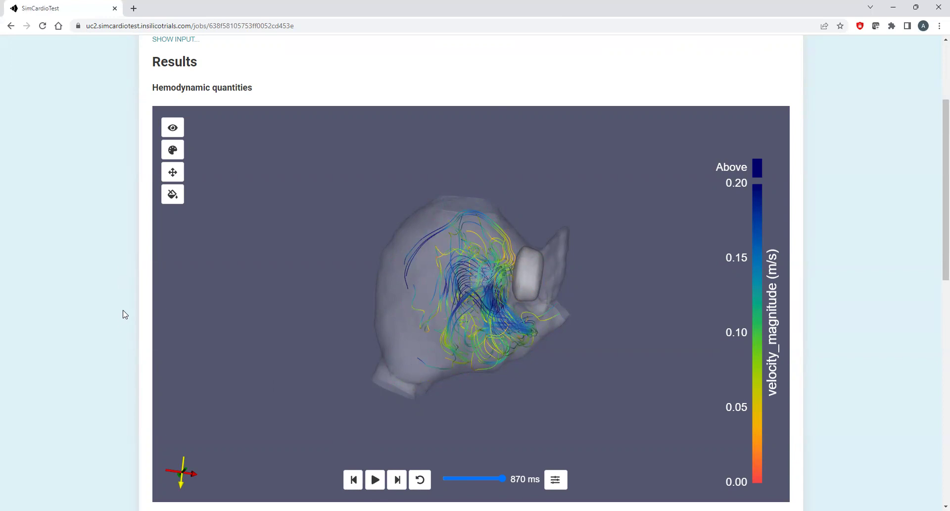
scroll(125, 314, down, 2)
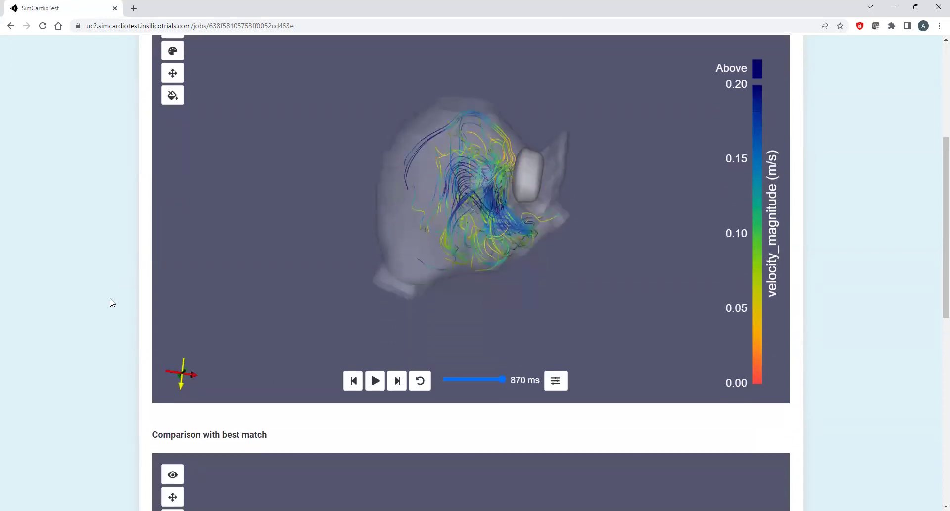
Lower the user geometry's opacity so the solid blue case shows through, viewed from the side
scroll(111, 303, down, 3)
scroll(112, 302, down, 3)
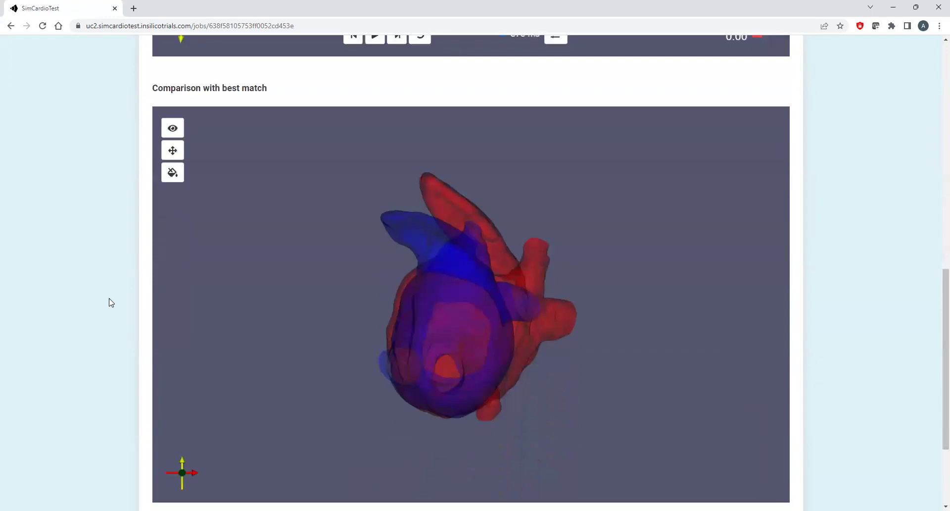
scroll(111, 302, down, 1)
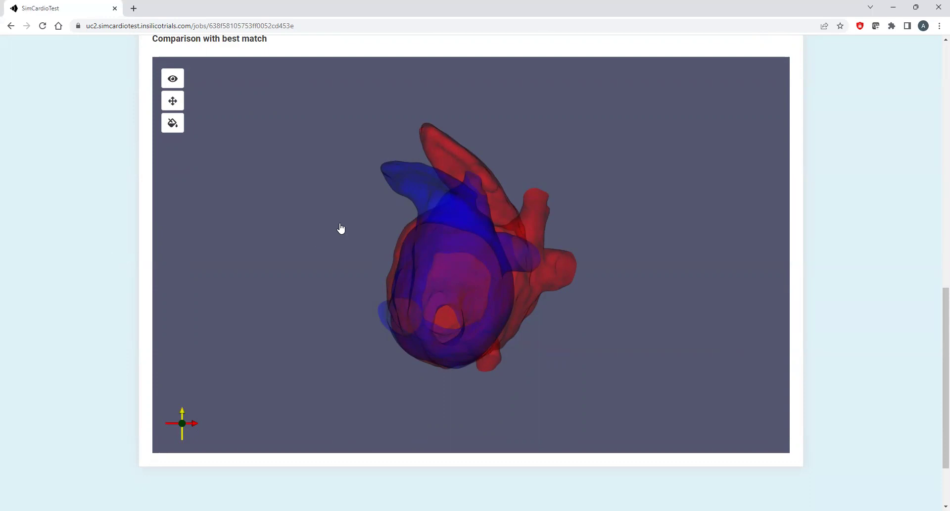
mouse_move(329, 196)
mouse_down()
mouse_move(358, 235)
mouse_move(475, 295)
mouse_move(481, 255)
mouse_move(527, 322)
mouse_move(524, 373)
mouse_move(520, 282)
mouse_move(458, 235)
mouse_move(522, 346)
mouse_move(490, 329)
mouse_up()
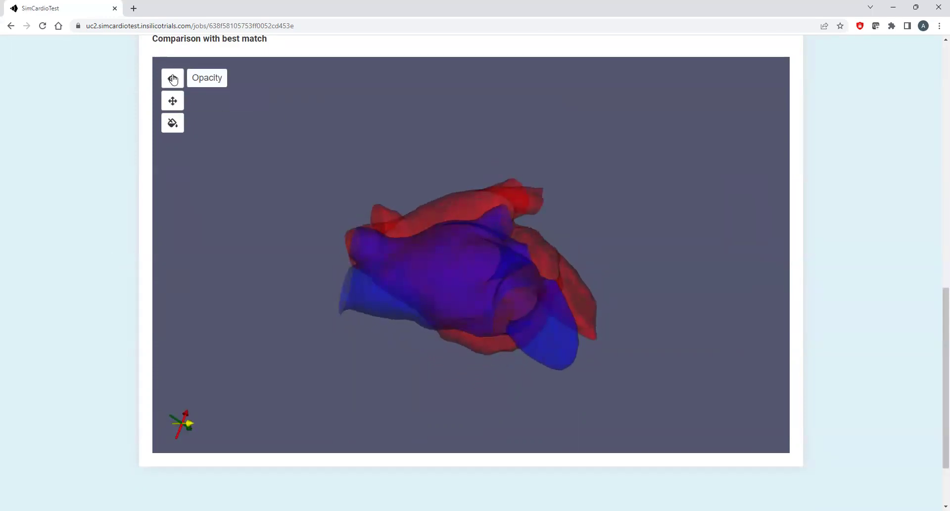
click(173, 78)
mouse_move(219, 84)
mouse_down()
mouse_move(255, 79)
mouse_move(220, 85)
mouse_move(254, 111)
mouse_up()
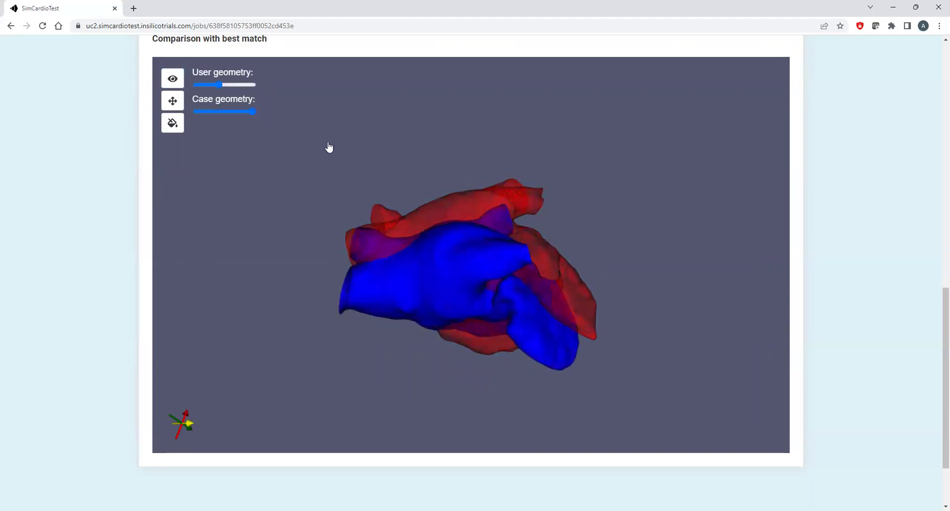
mouse_move(382, 174)
mouse_down()
mouse_move(388, 216)
mouse_move(396, 208)
mouse_up()
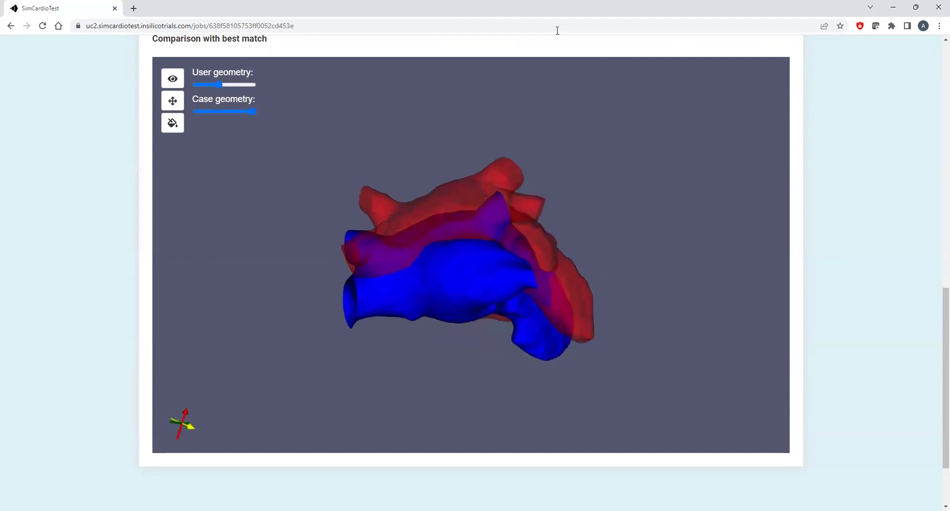